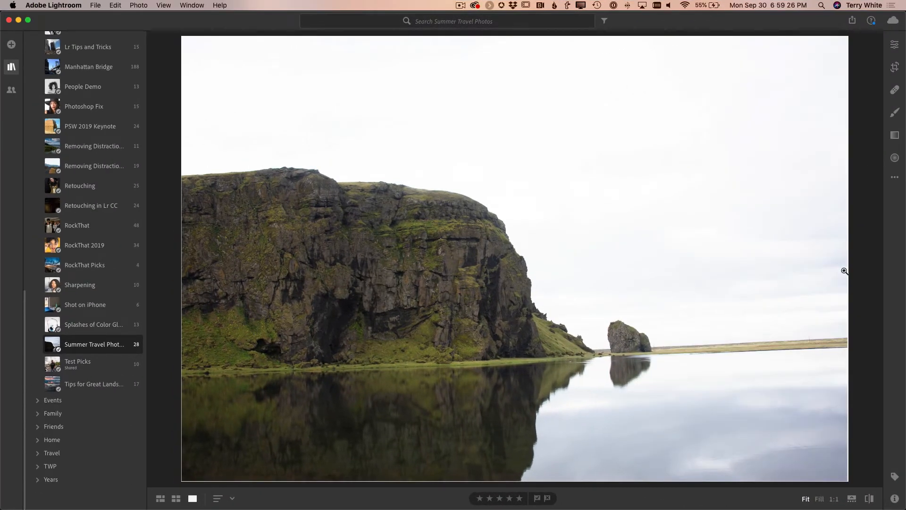
Enable lens corrections for the cliff landscape photo in its Optics edit settings
left_click(895, 178)
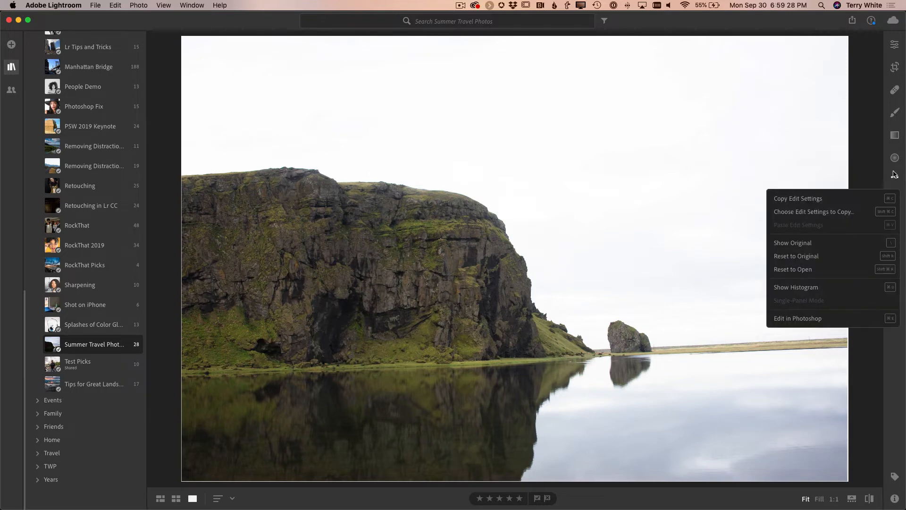
left_click(895, 178)
left_click(894, 44)
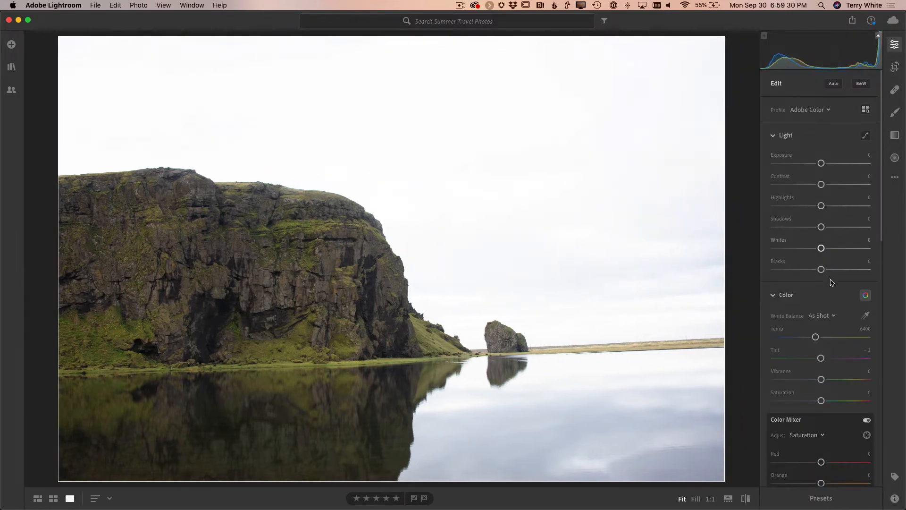
scroll(829, 289, "down", 10)
scroll(829, 291, "down", 5)
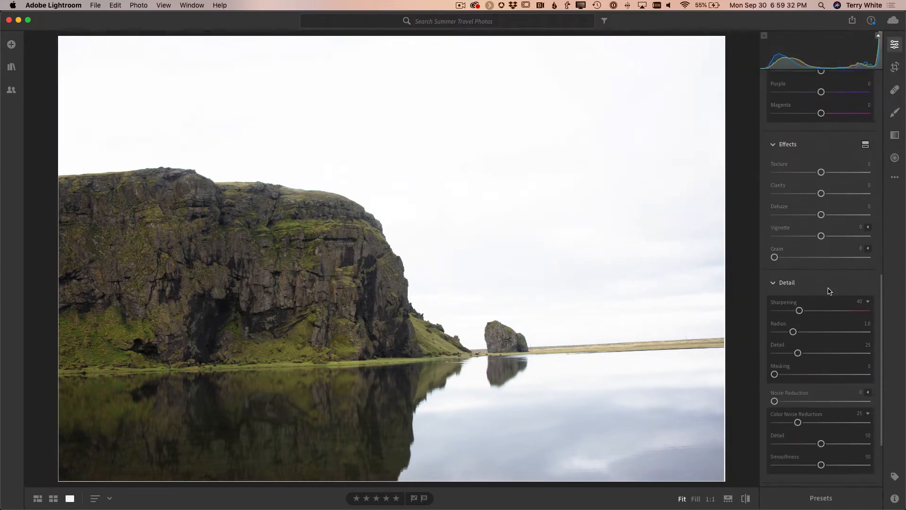
scroll(829, 292, "down", 2)
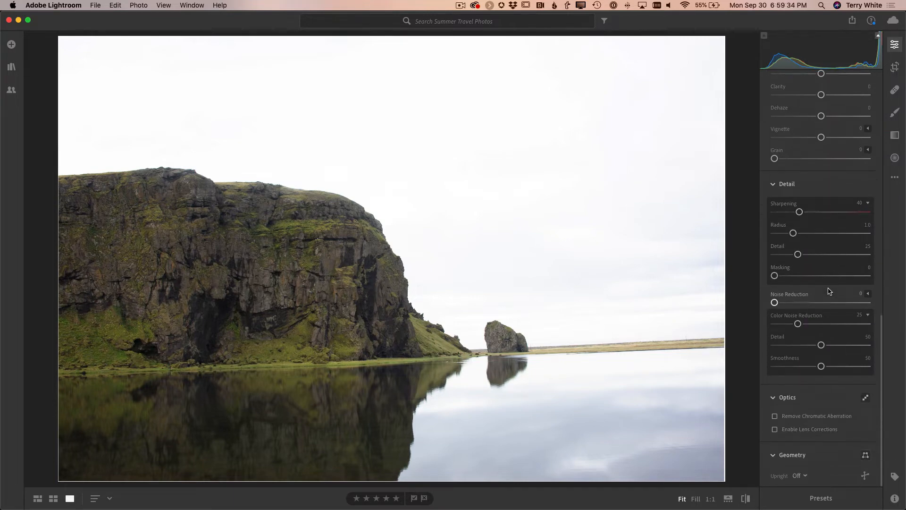
left_click(822, 434)
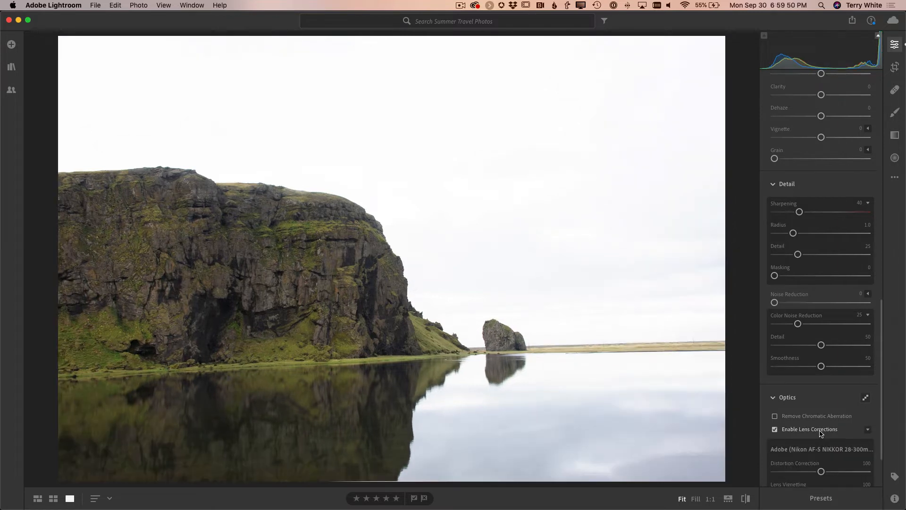
Switch the lens corrections off and back on to compare their effect on the photo
scroll(822, 433, "down", 2)
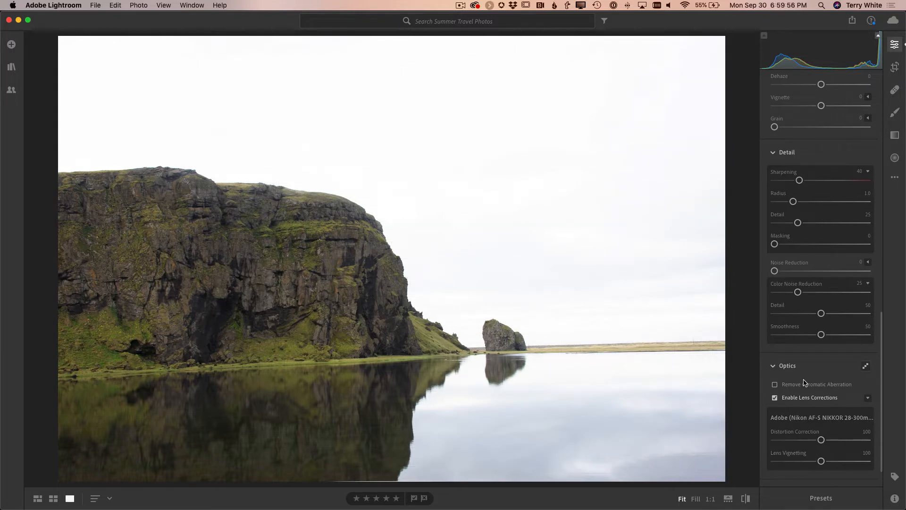
left_click(800, 398)
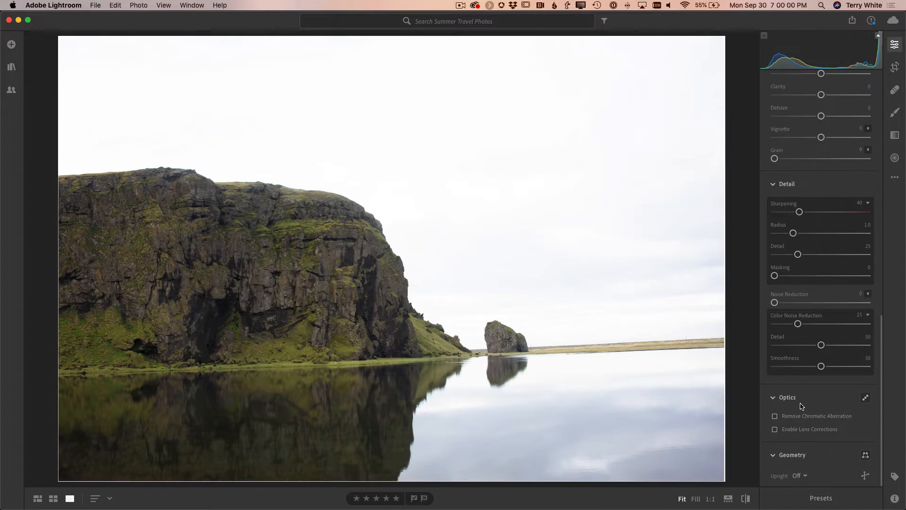
left_click(802, 430)
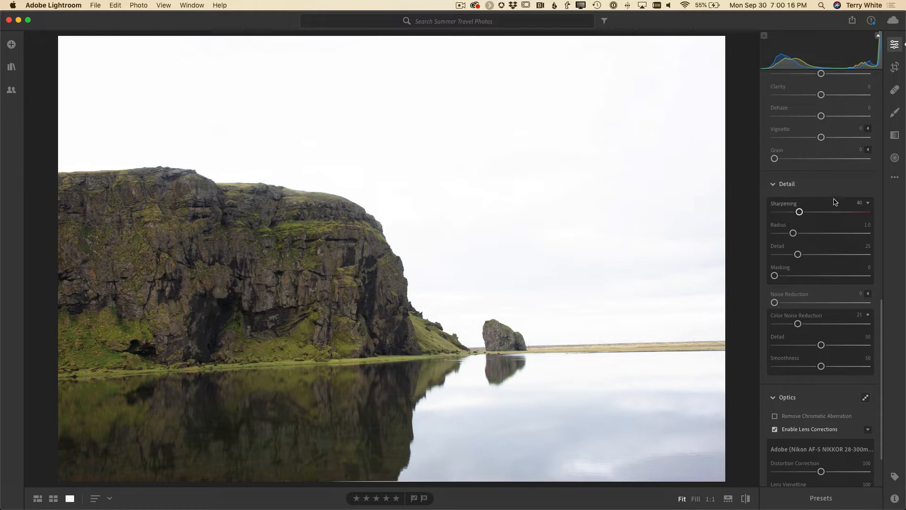
Straighten the horizon by rotating the crop to +2.45 and return to the edit settings
left_click(897, 68)
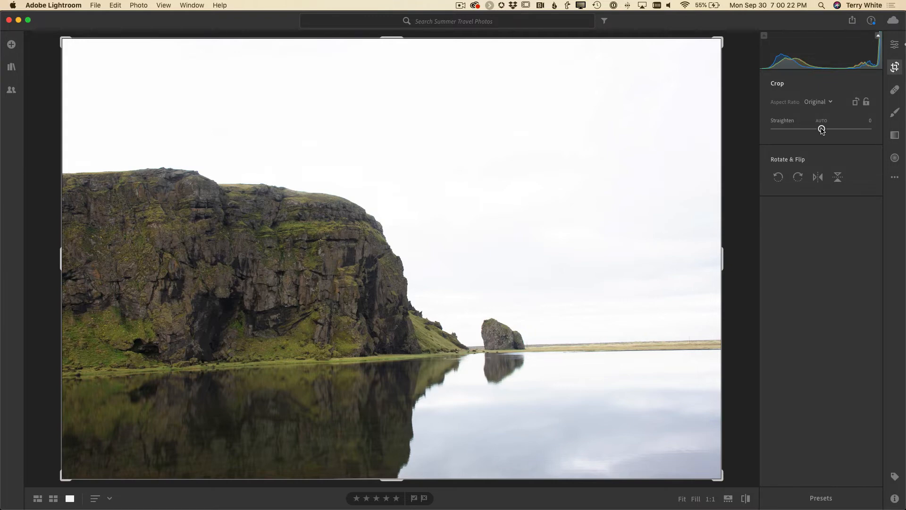
left_click_drag(822, 130, 825, 131)
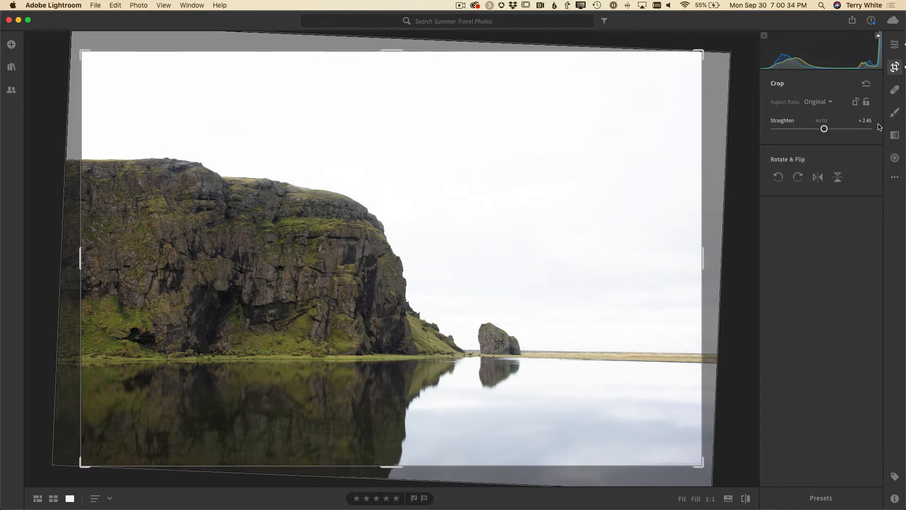
left_click(895, 46)
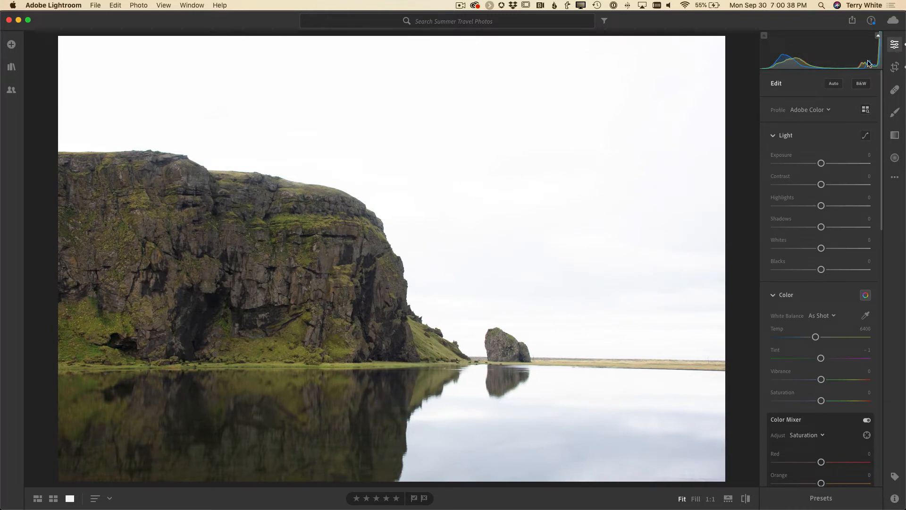
Apply the Adobe Vivid profile, and try the Daylight white balance before setting it to Cloudy
left_click(822, 110)
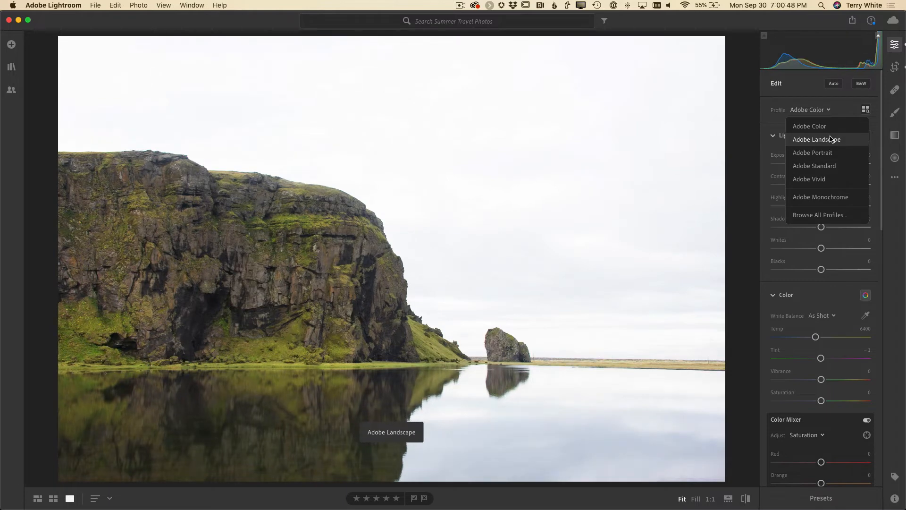
left_click(823, 181)
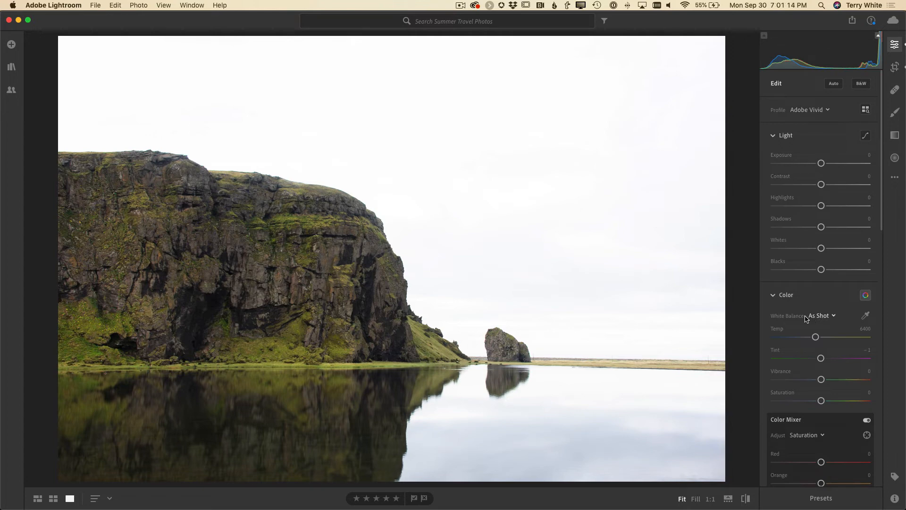
left_click(822, 321)
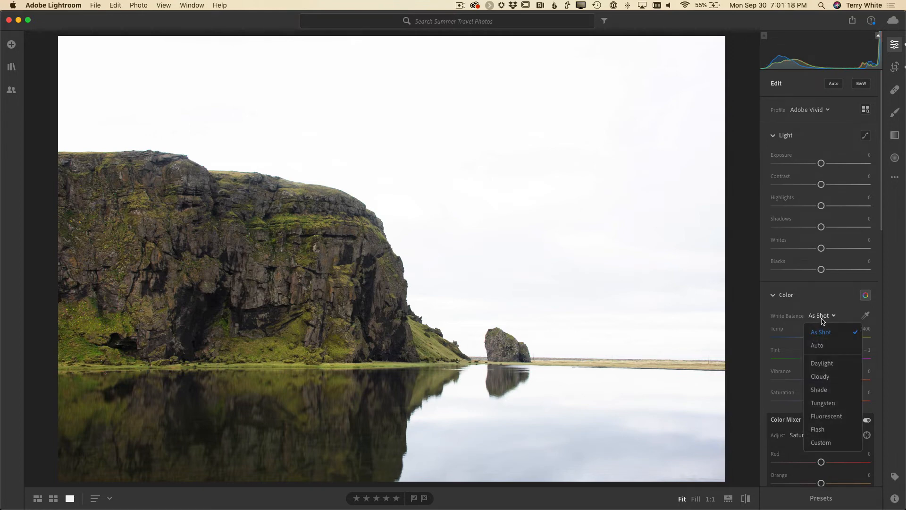
left_click(831, 369)
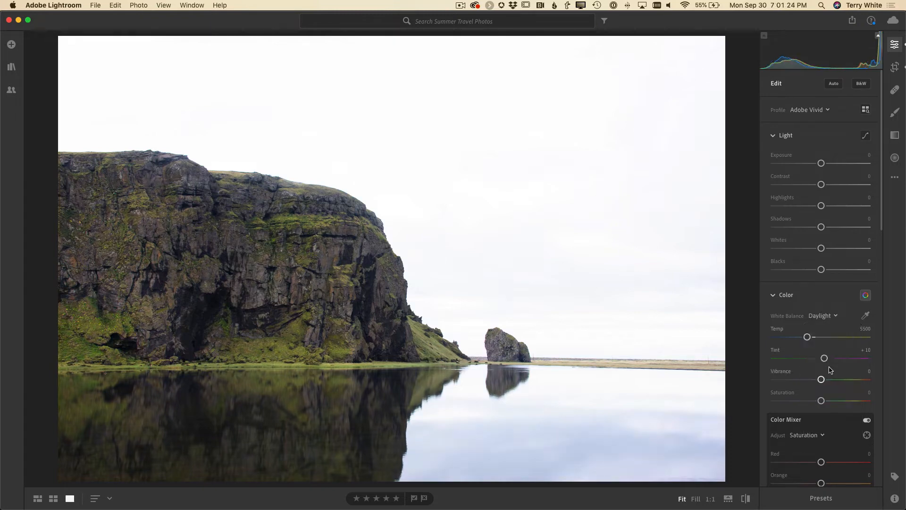
left_click(824, 315)
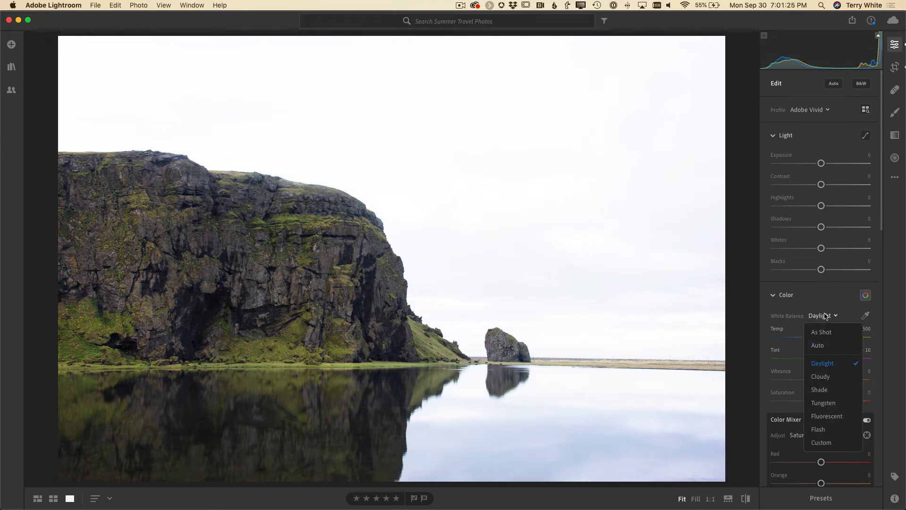
left_click(830, 376)
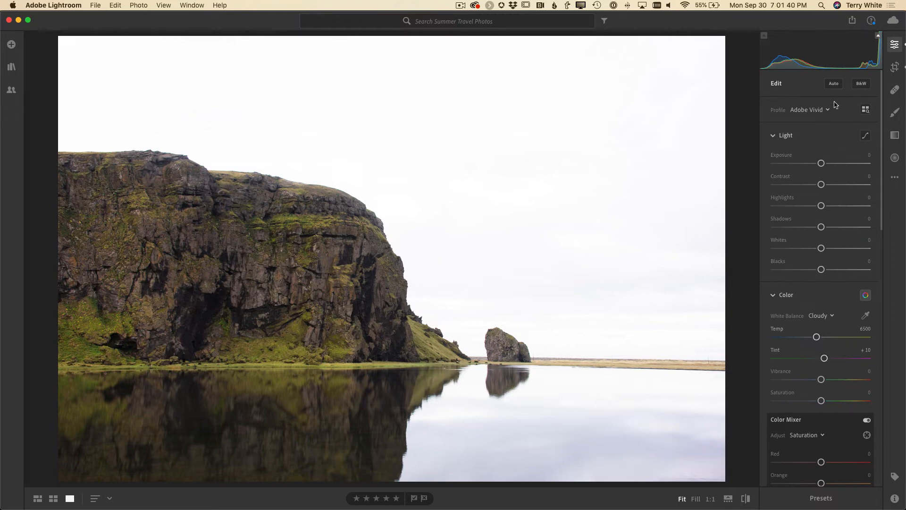
Apply the automatic light adjustments and fine-tune Exposure to −1.25, Contrast to +17 and Shadows to +80
left_click(834, 83)
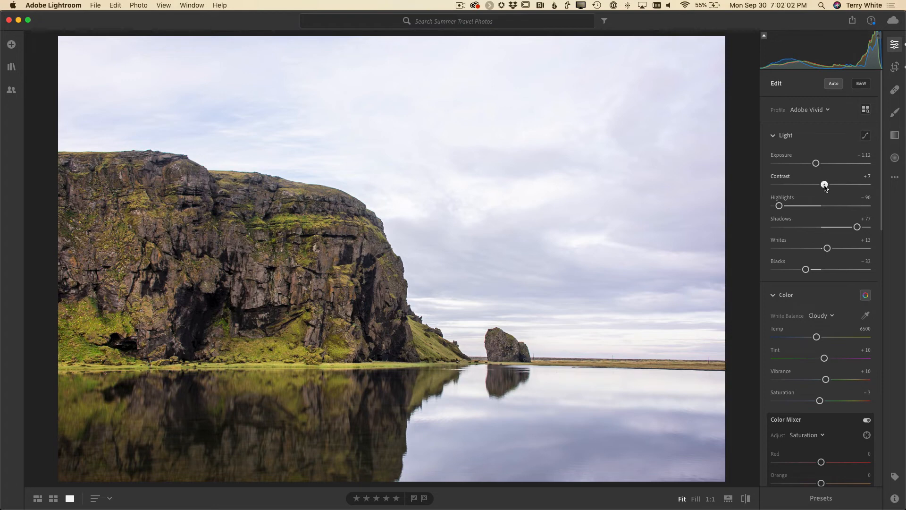
left_click_drag(825, 184, 816, 163)
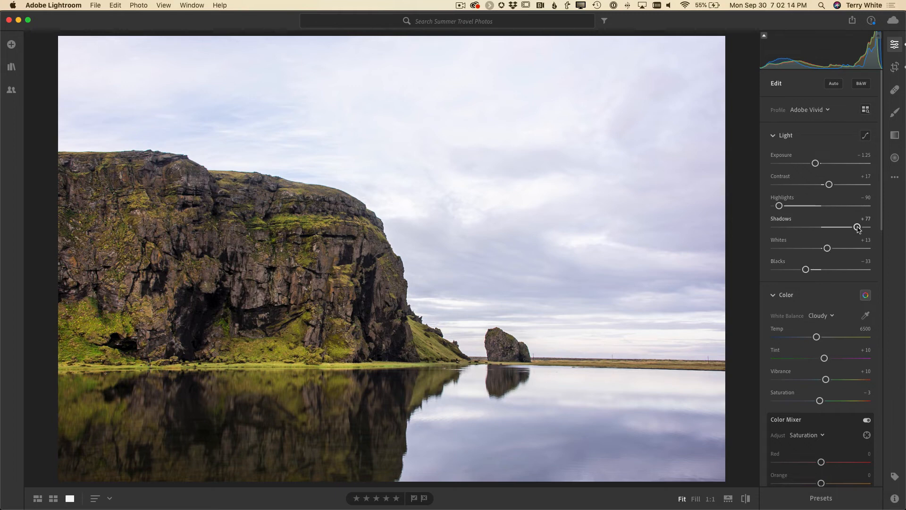
left_click_drag(858, 227, 859, 228)
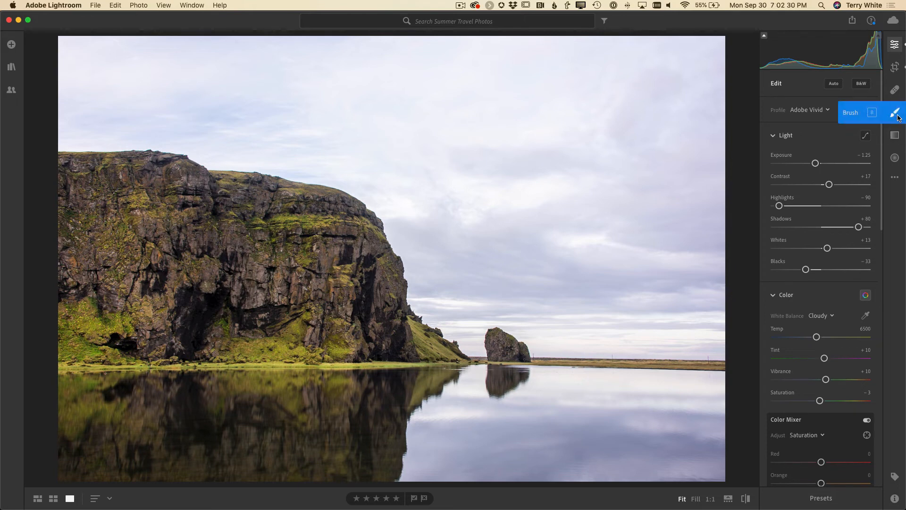
Add a linear gradient from the top edge of the sky down to just above the horizon, with Exposure at −1.00
left_click(895, 138)
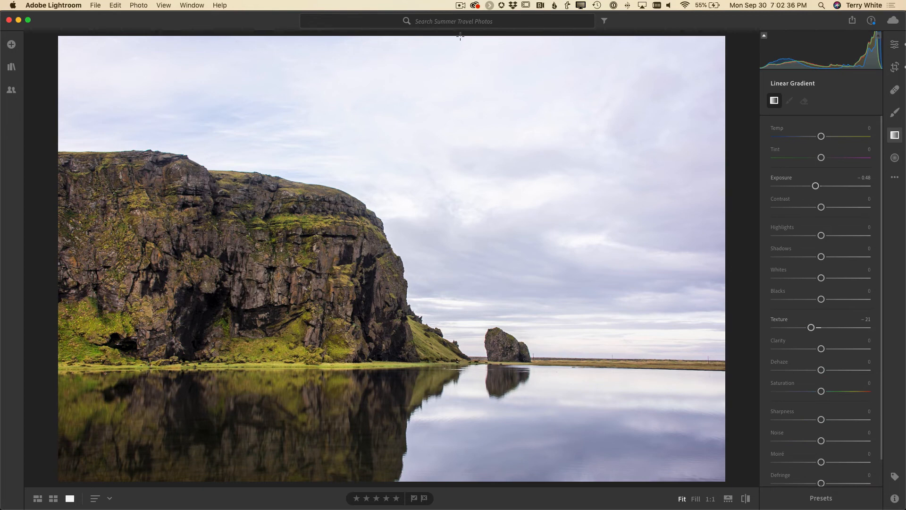
left_click_drag(461, 34, 467, 348)
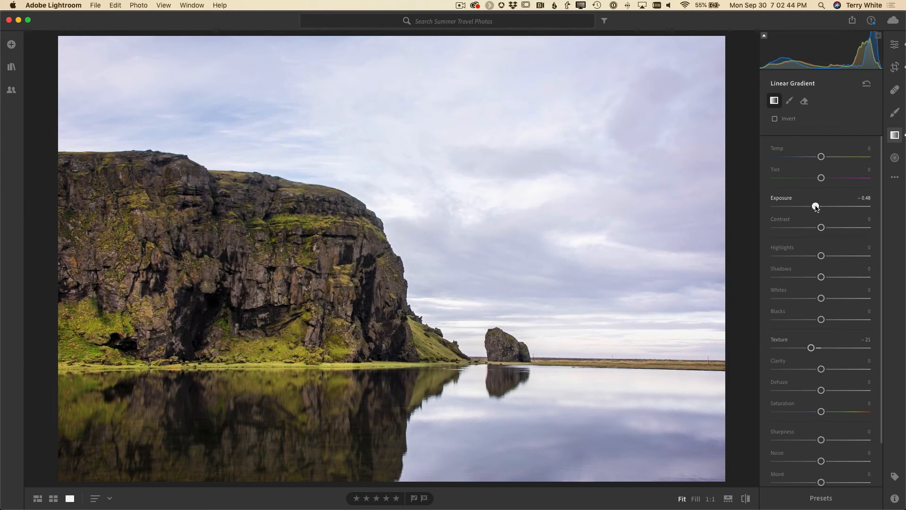
left_click_drag(816, 207, 810, 208)
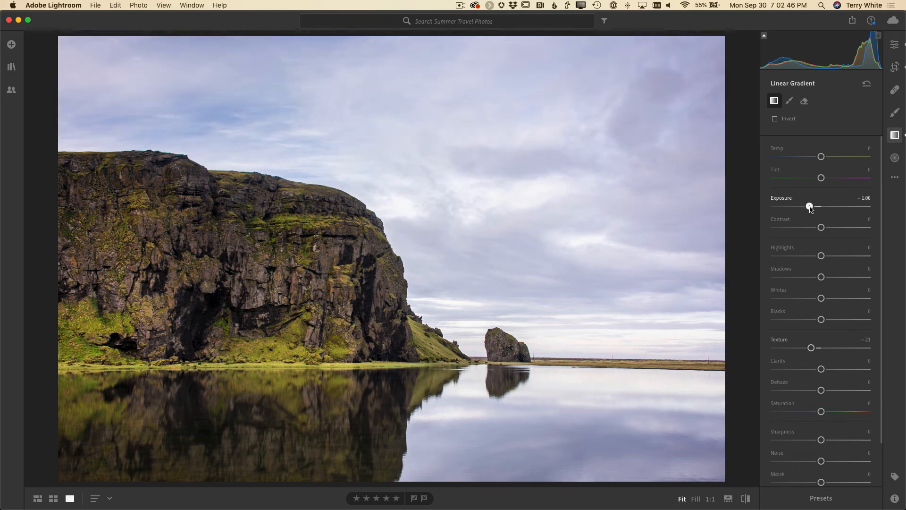
Reset the sky gradient's Texture to 0 and raise its Dehaze to +24
double_click(811, 348)
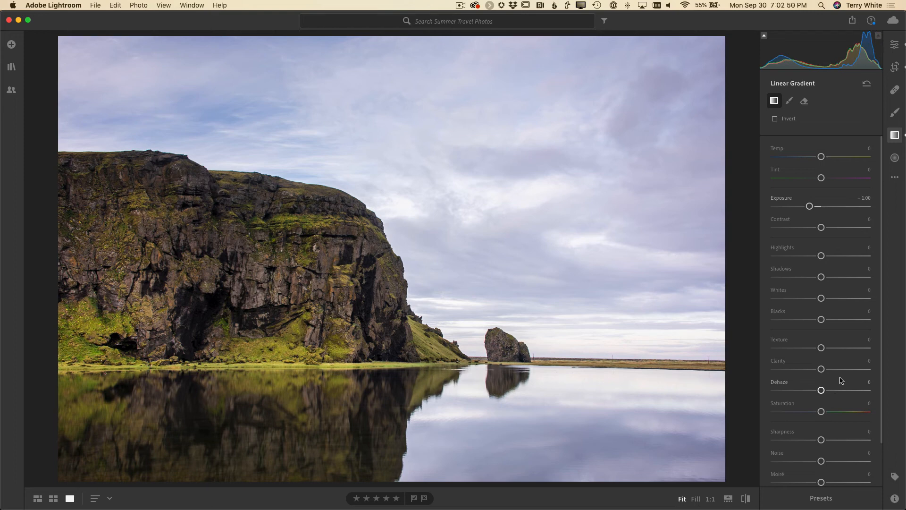
scroll(838, 299, "down", 3)
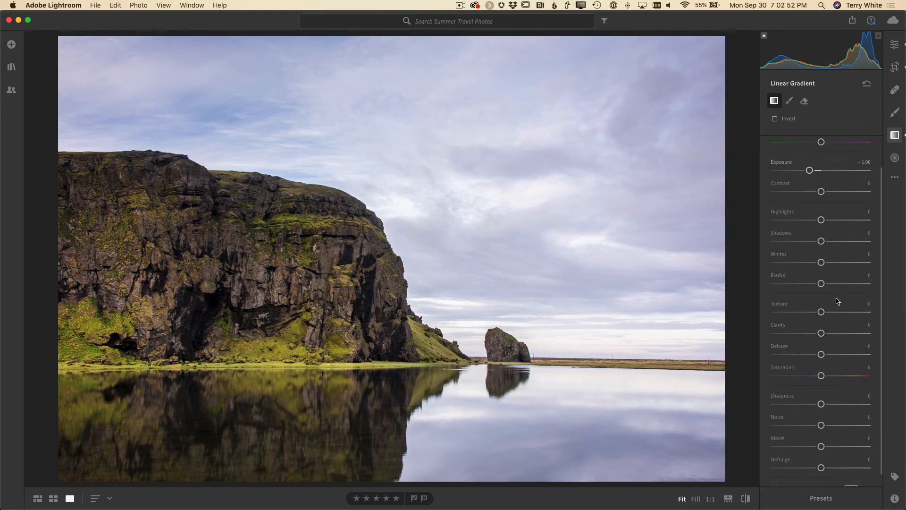
scroll(838, 301, "down", 1)
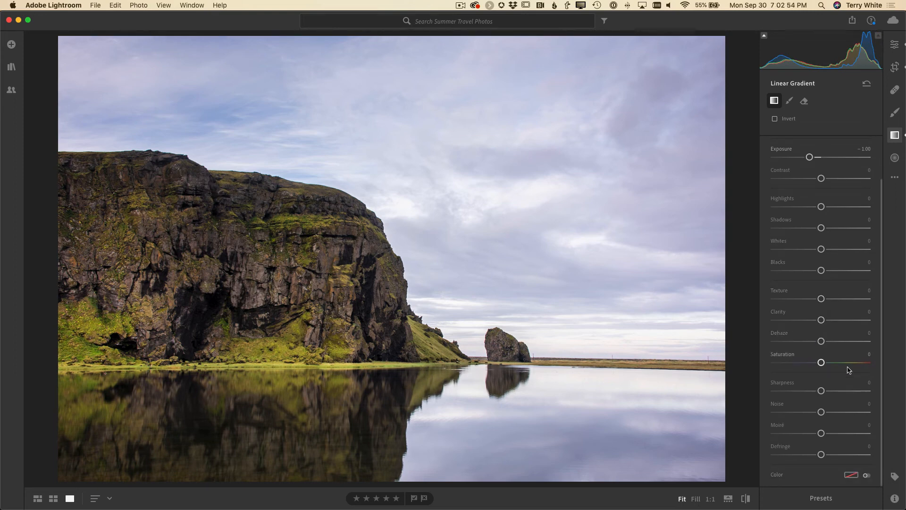
mouse_move(822, 342)
left_mouse_down()
mouse_move(843, 345)
mouse_move(834, 346)
left_mouse_up()
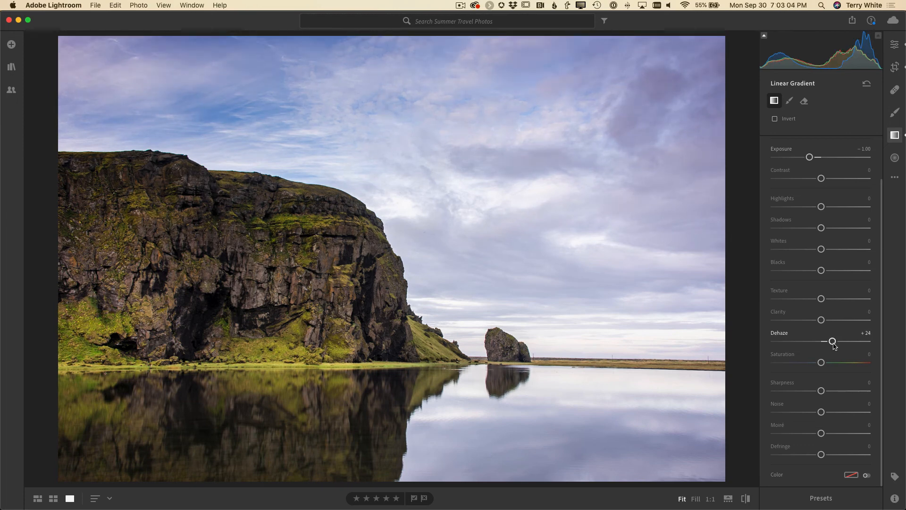
Compare the edited photo with the original and close the Linear Gradient tool
left_click(746, 499)
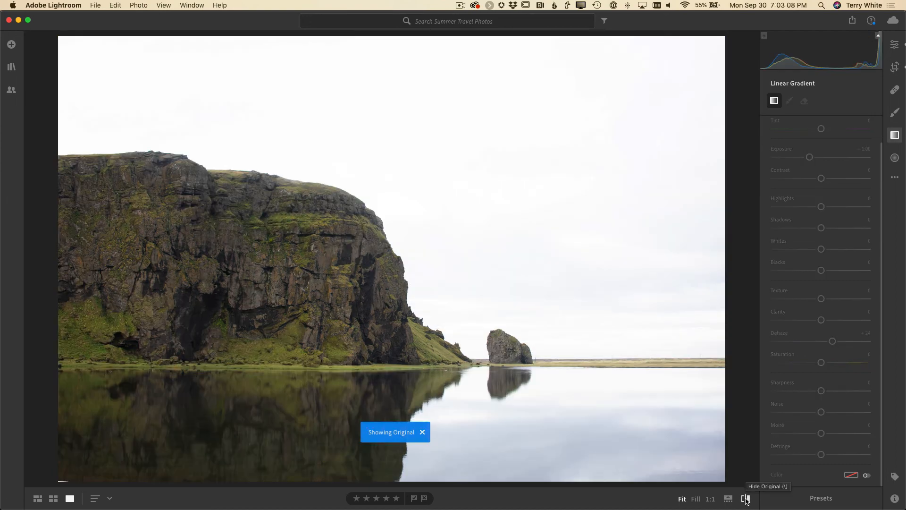
left_click(746, 498)
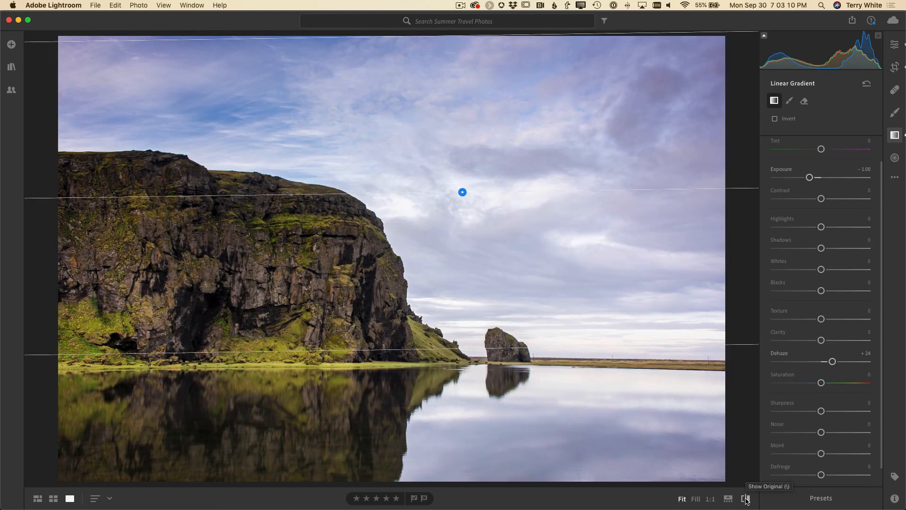
left_click(895, 136)
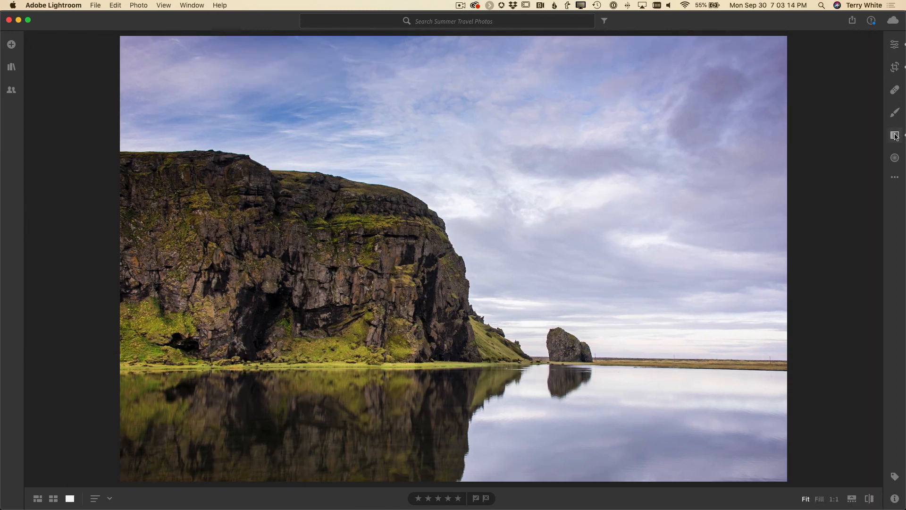